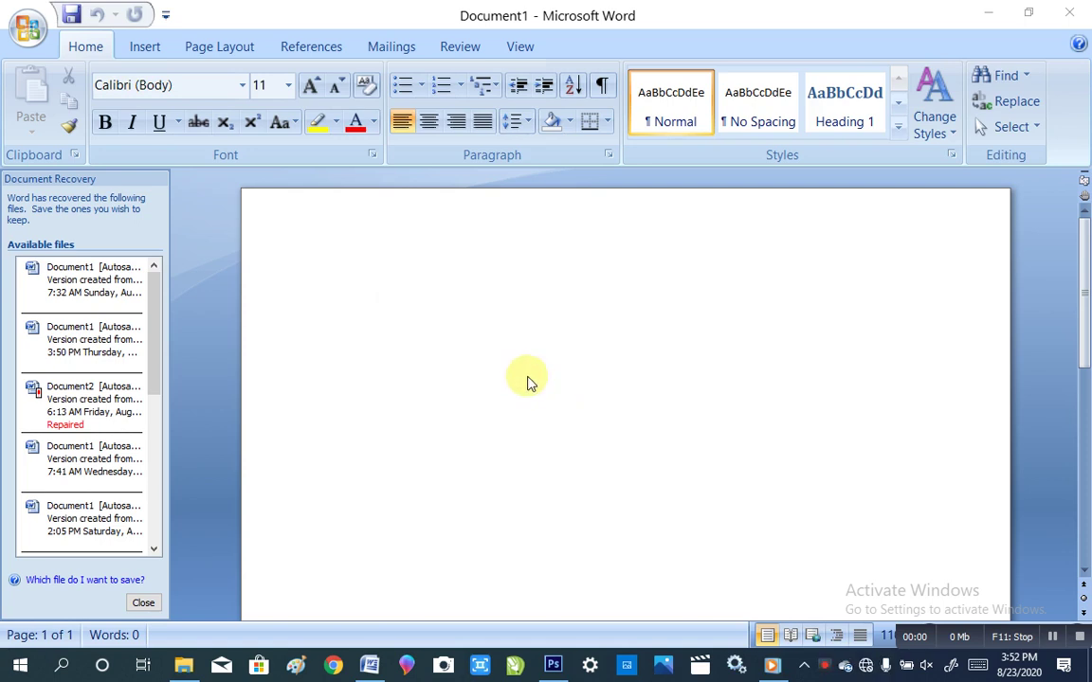
- Insert a one-column, two-row table from the Insert tab's table grid
{"action": "left_click", "coordinate": [138, 48]}
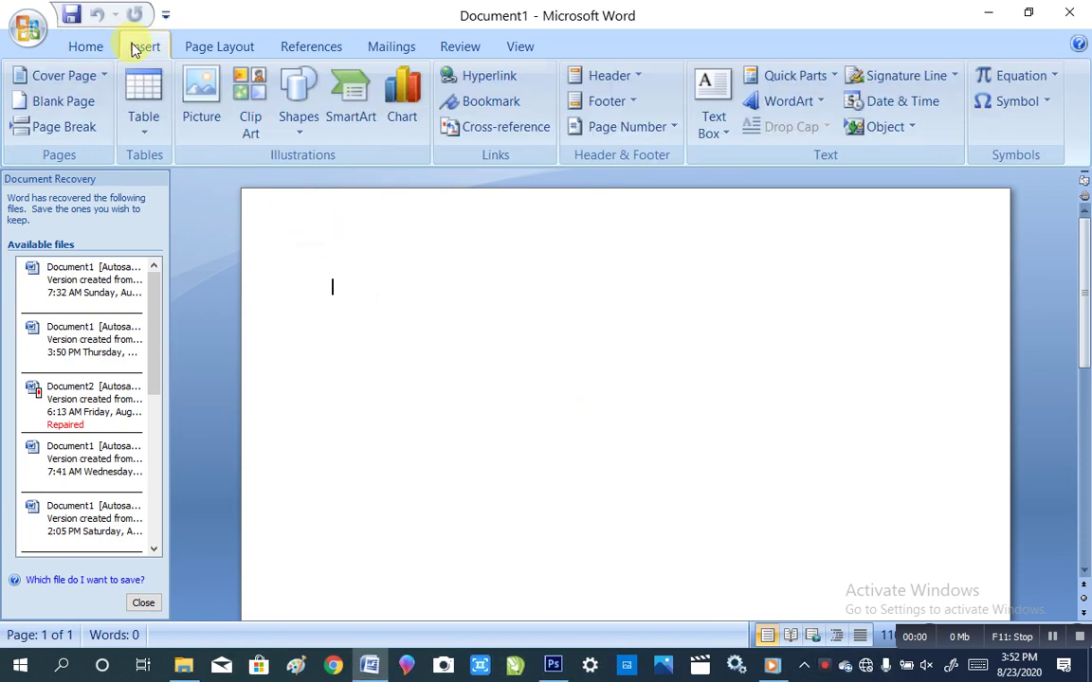
{"action": "left_click", "coordinate": [147, 131]}
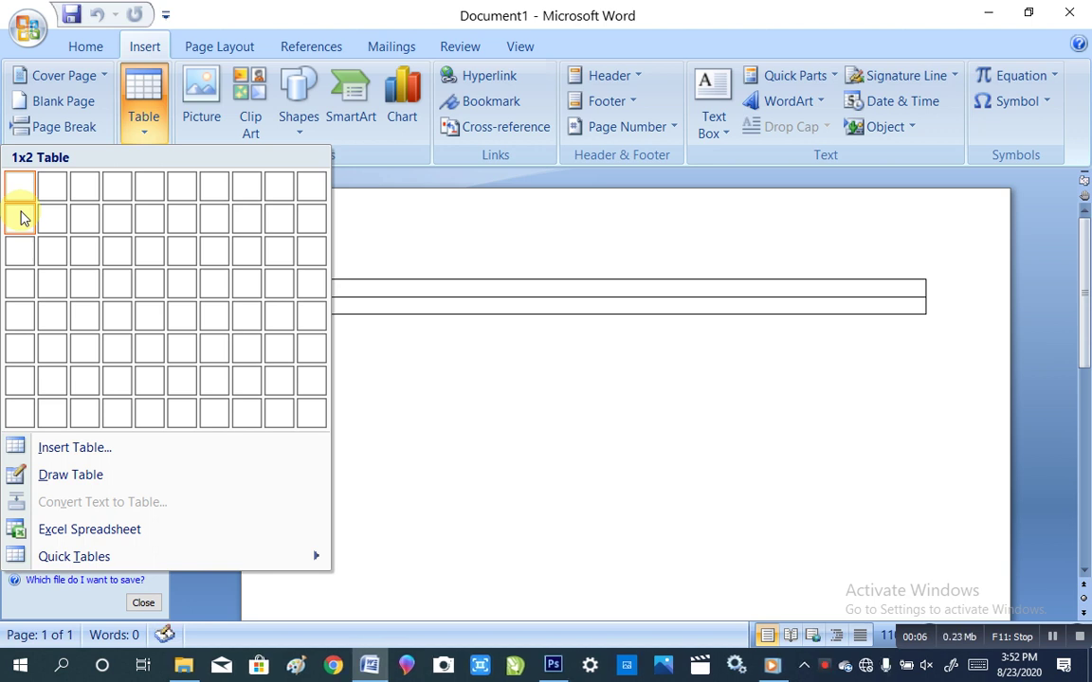
{"action": "left_click", "coordinate": [23, 218]}
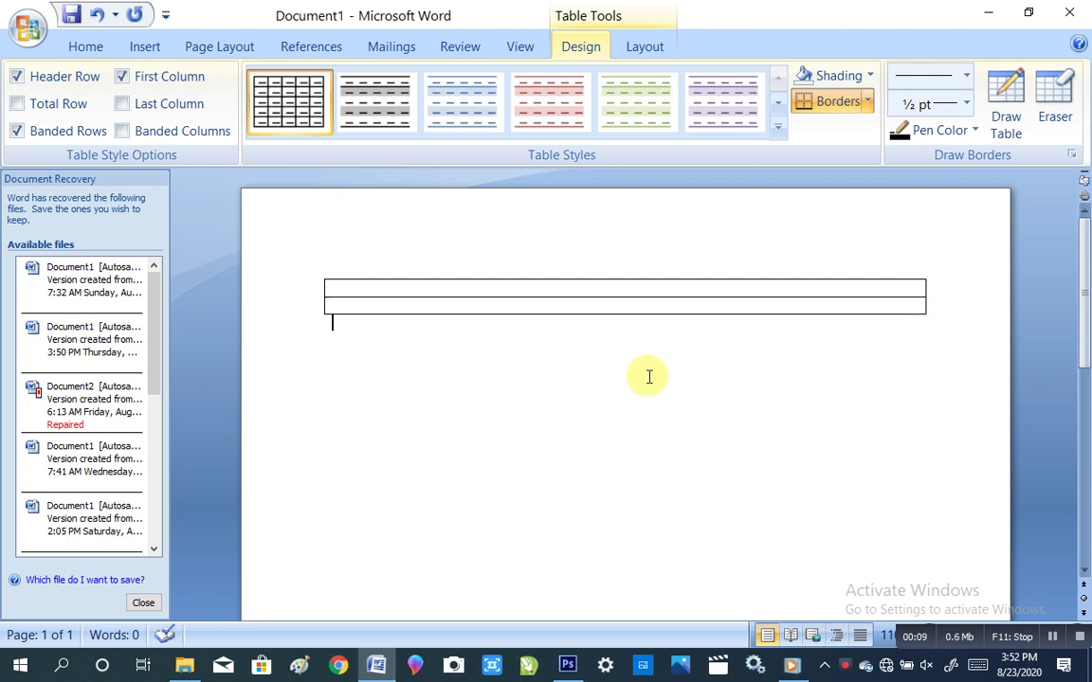
- Write GIRL in the first row instead of DESERT, leaving the second row empty
{"action": "mouse_move", "coordinate": [651, 376]}
{"action": "left_mouse_down"}
{"action": "mouse_move", "coordinate": [661, 300]}
{"action": "mouse_move", "coordinate": [414, 297]}
{"action": "left_mouse_up"}
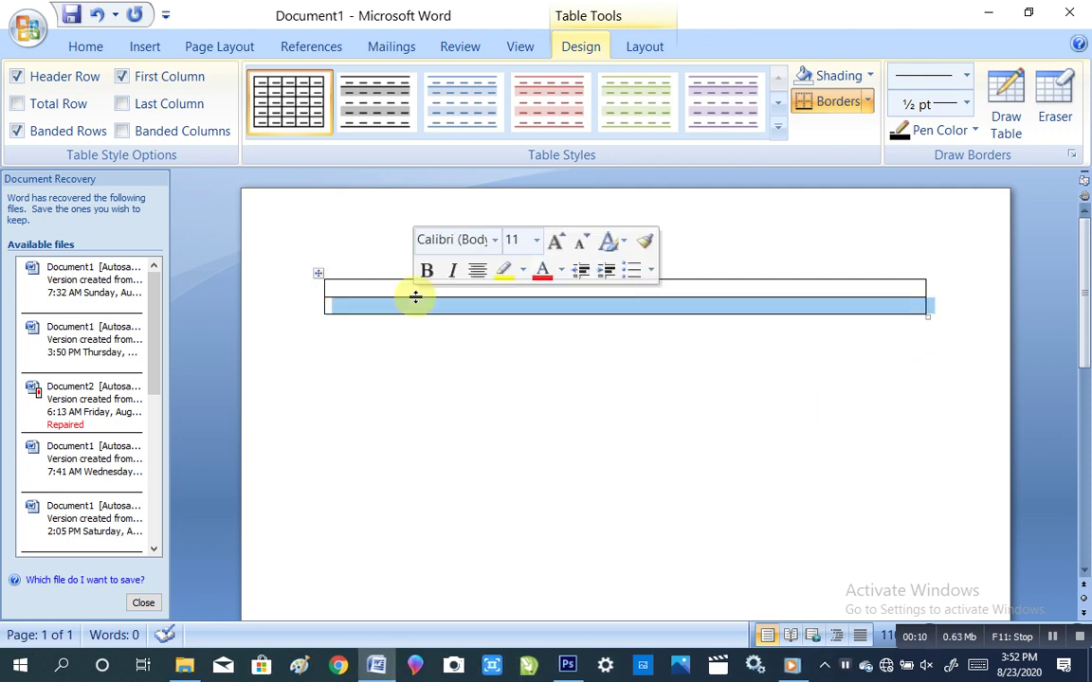
{"action": "left_click", "coordinate": [368, 289]}
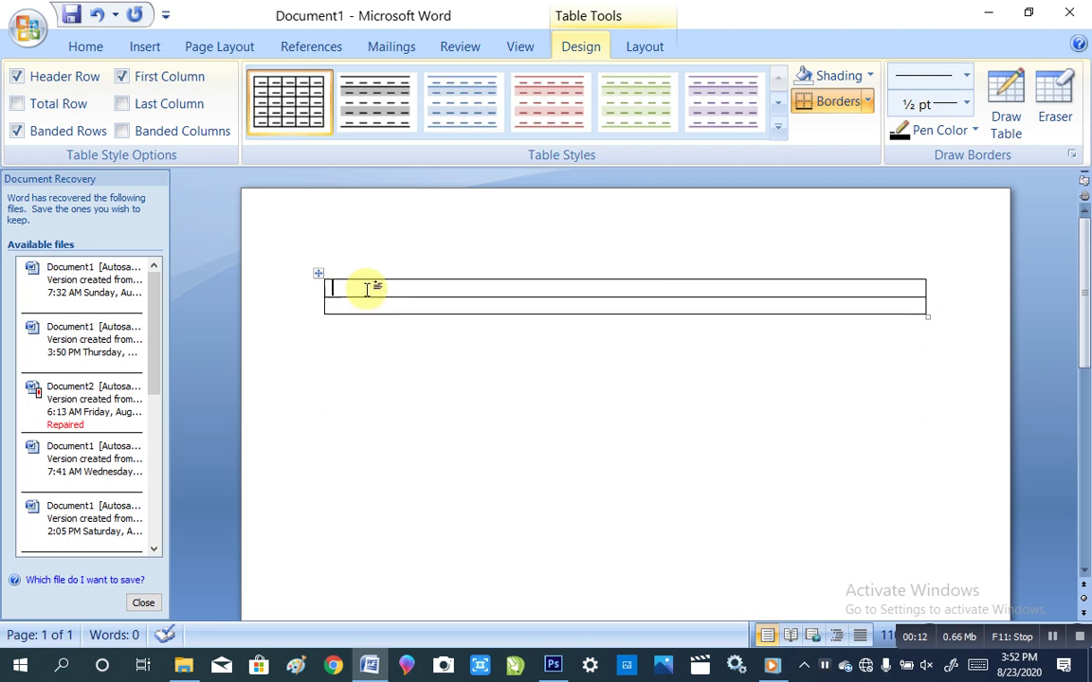
{"action": "type", "text": "DE"}
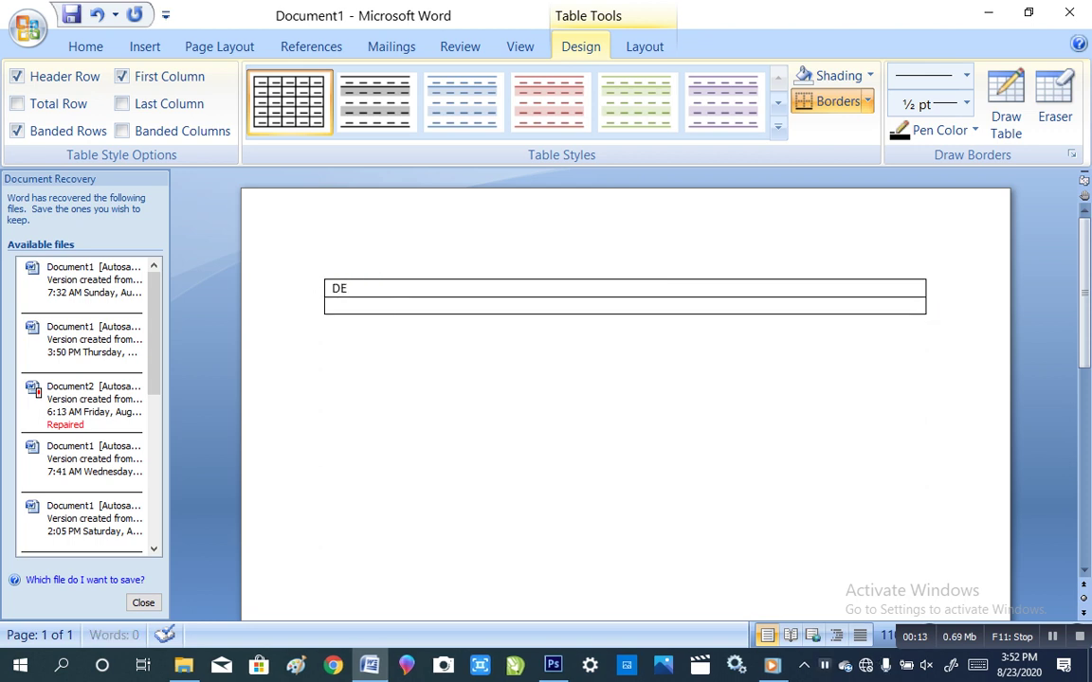
{"action": "type", "text": "SERT"}
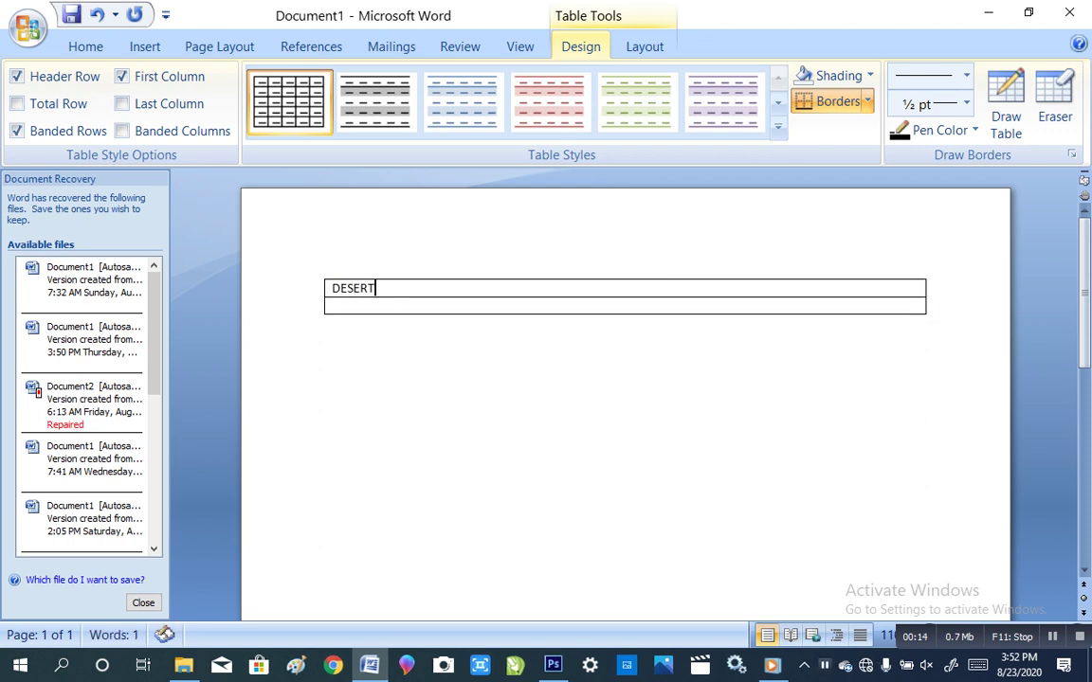
{"action": "left_click", "coordinate": [387, 305]}
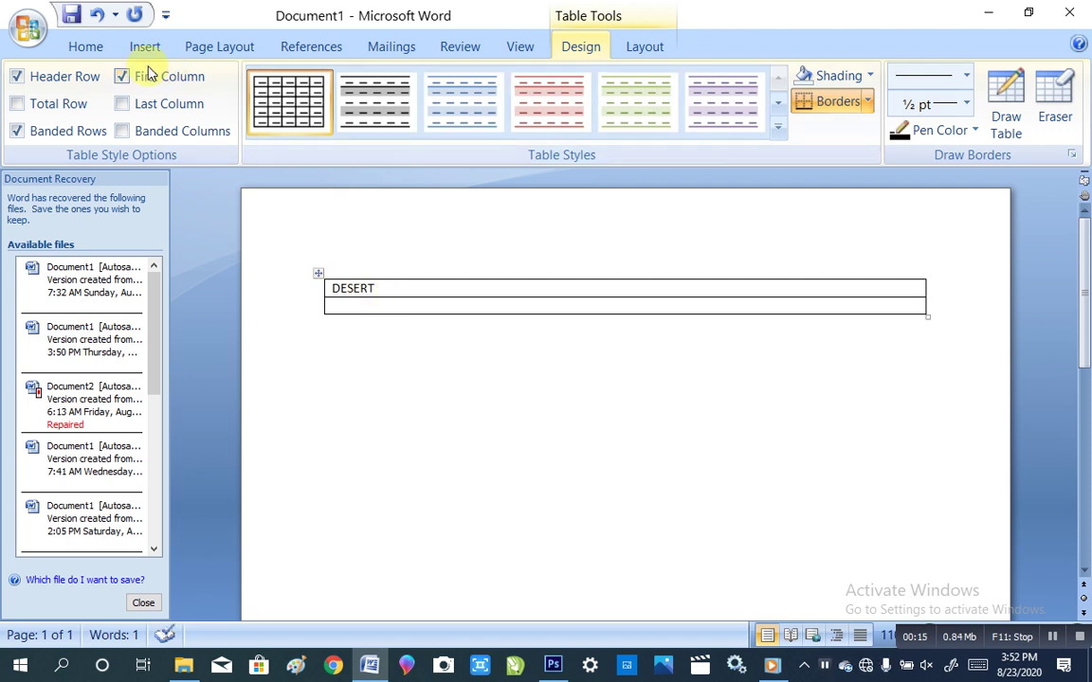
{"action": "left_click", "coordinate": [145, 54]}
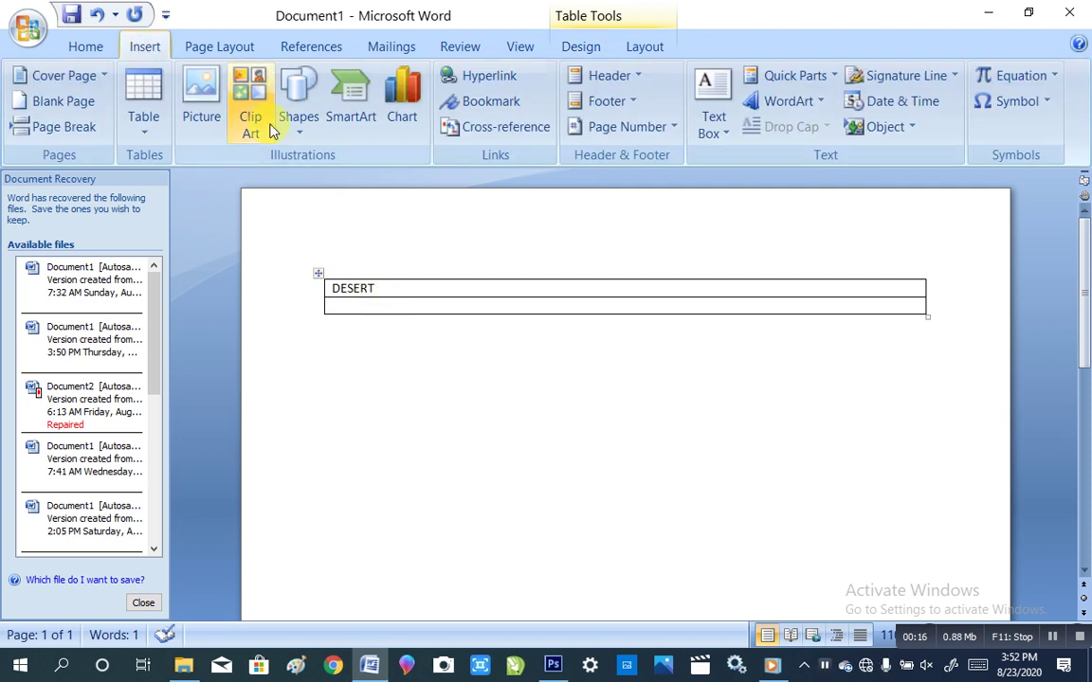
{"action": "left_click", "coordinate": [215, 112]}
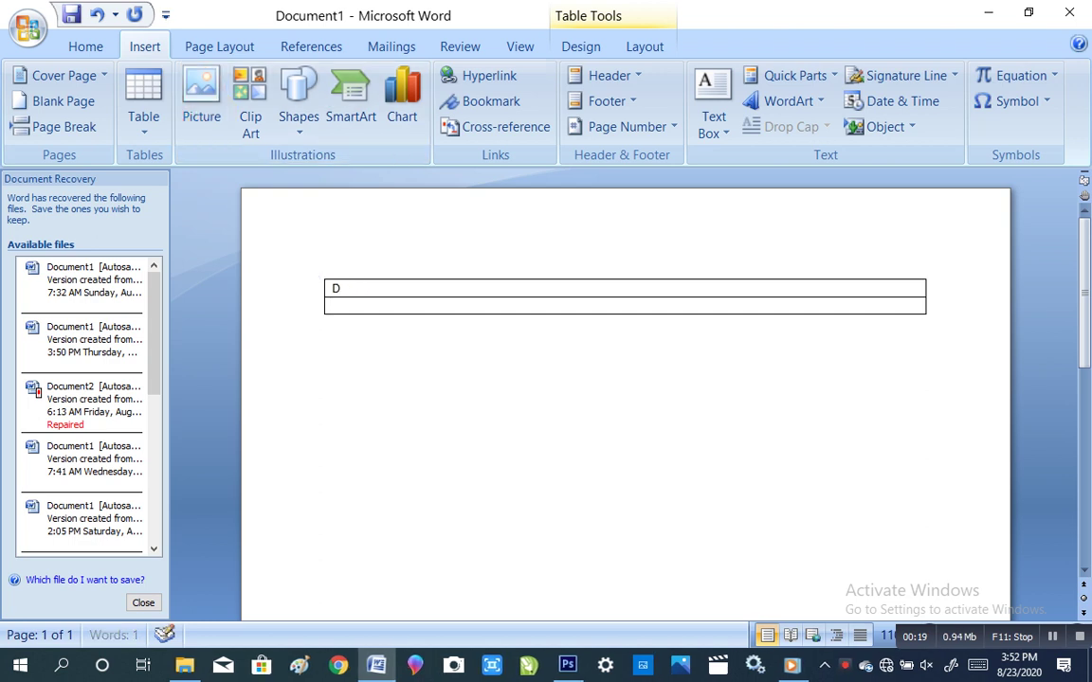
{"action": "key", "text": "BackSpace"}
{"action": "type", "text": "G"}
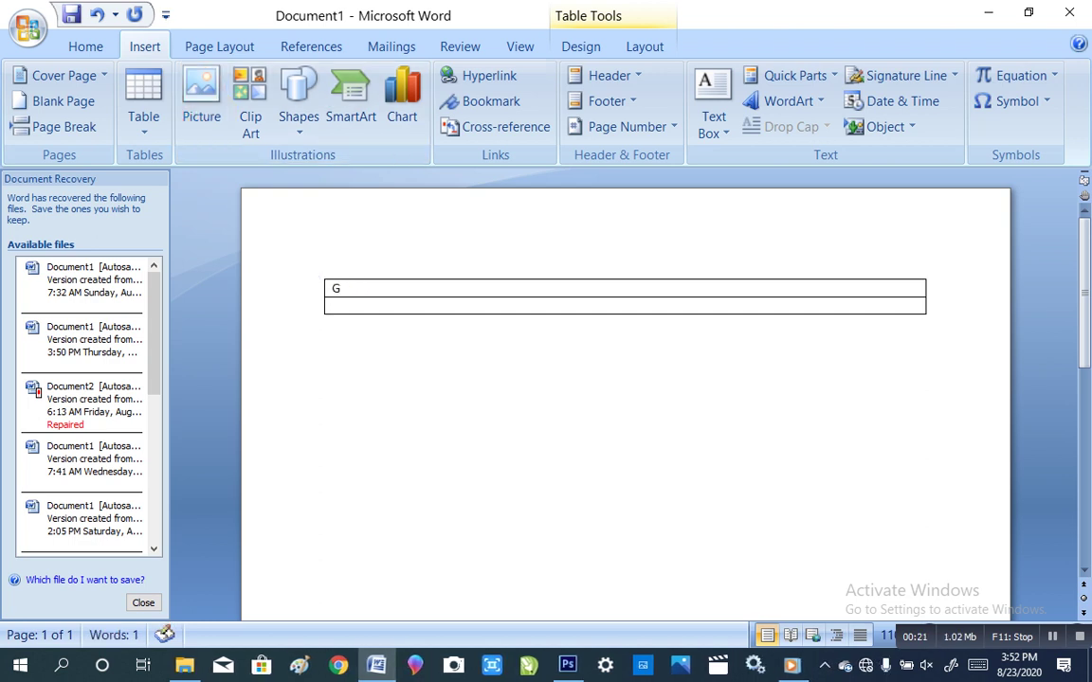
{"action": "type", "text": "IRL"}
{"action": "mouse_move", "coordinate": [403, 319]}
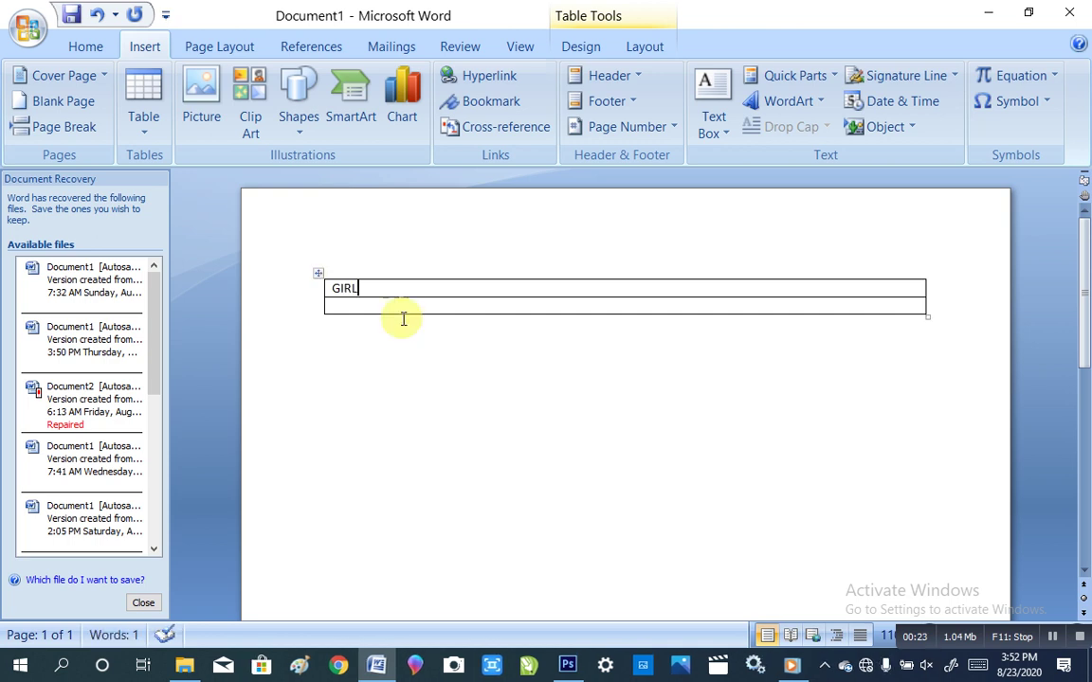
{"action": "left_click", "coordinate": [405, 306]}
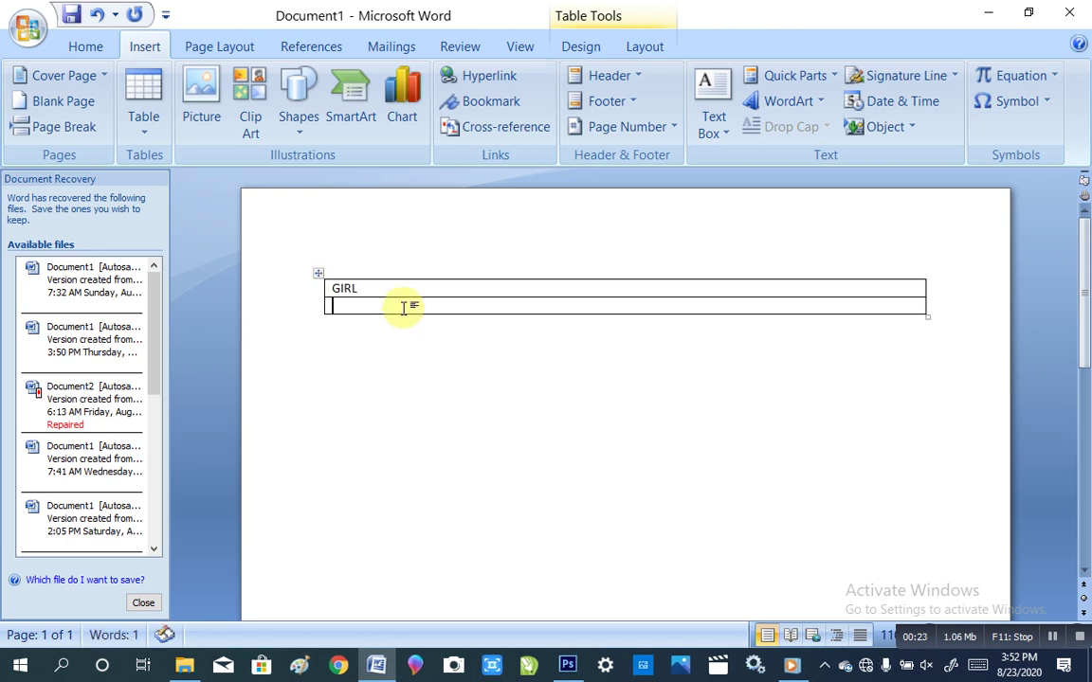
- Insert the photo of the smiling woman in red into the second row
{"action": "left_click", "coordinate": [202, 104]}
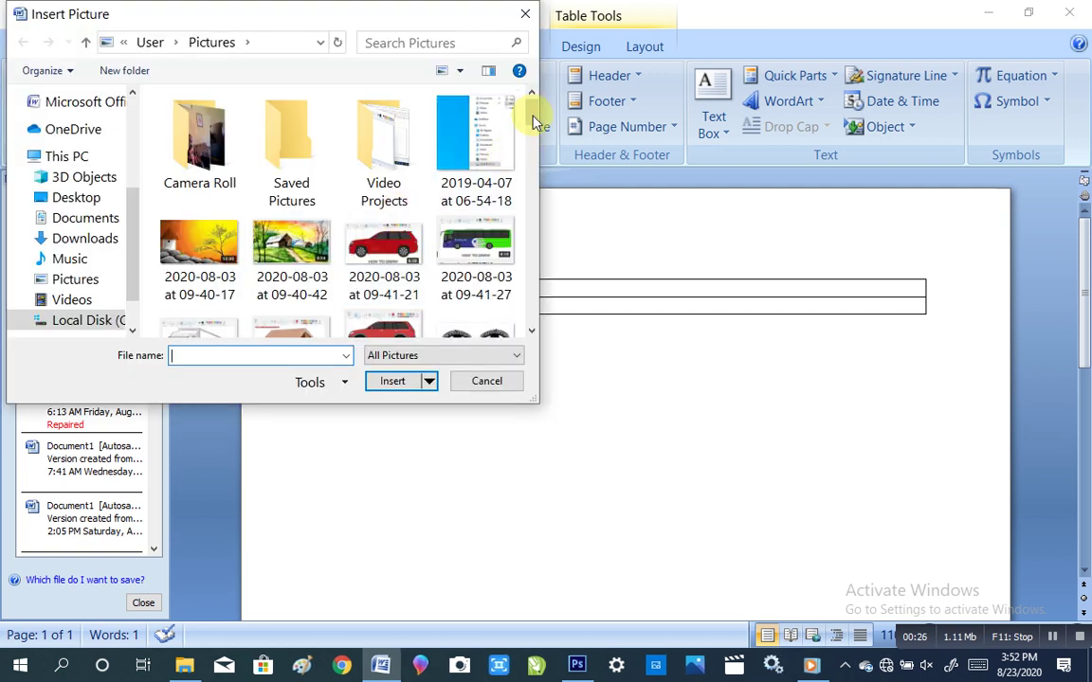
{"action": "left_click_drag", "start_coordinate": [532, 121], "coordinate": [492, 325]}
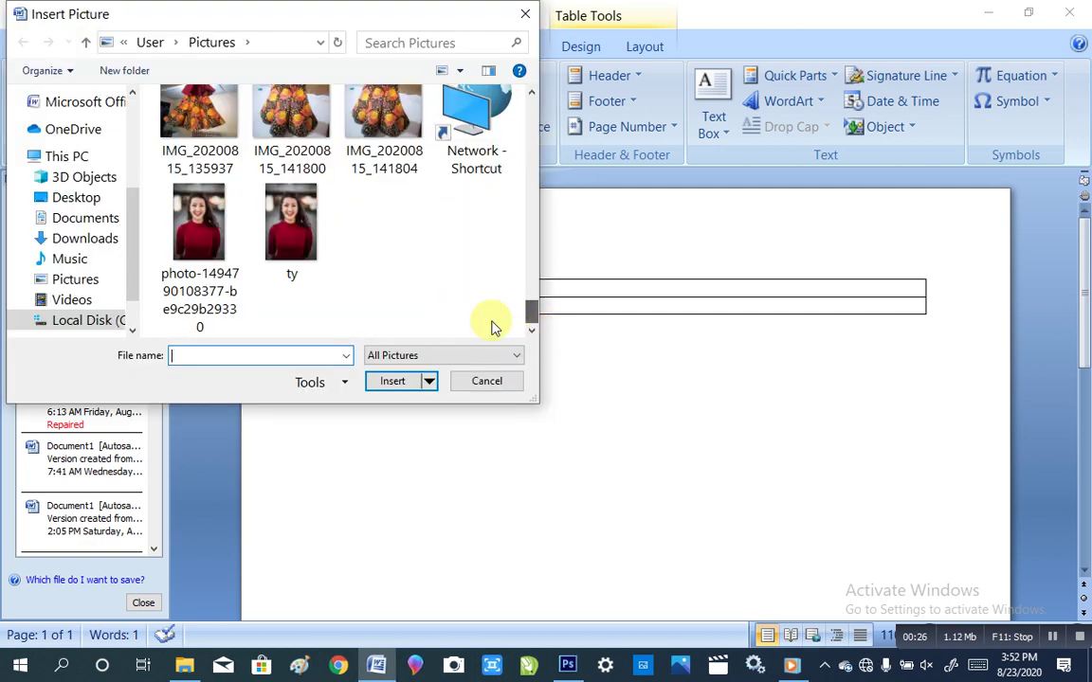
{"action": "left_click", "coordinate": [225, 289]}
{"action": "left_click", "coordinate": [395, 383]}
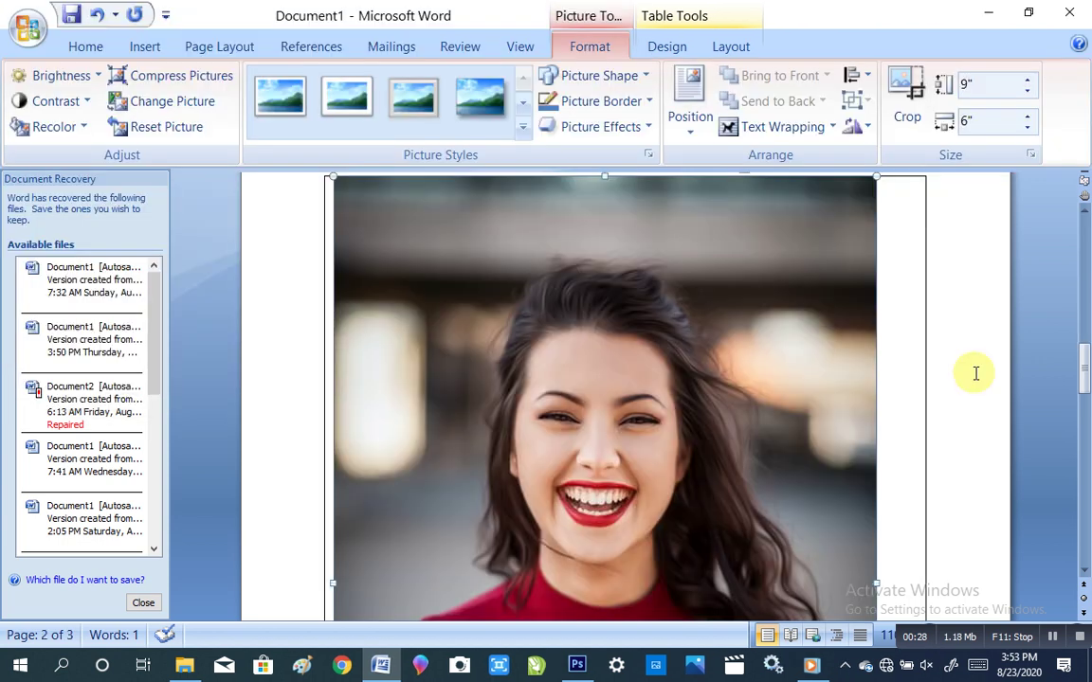
- Resize the woman's photo to 4.96" by 3.31" and deselect it
{"action": "left_click_drag", "start_coordinate": [1083, 398], "coordinate": [1083, 441]}
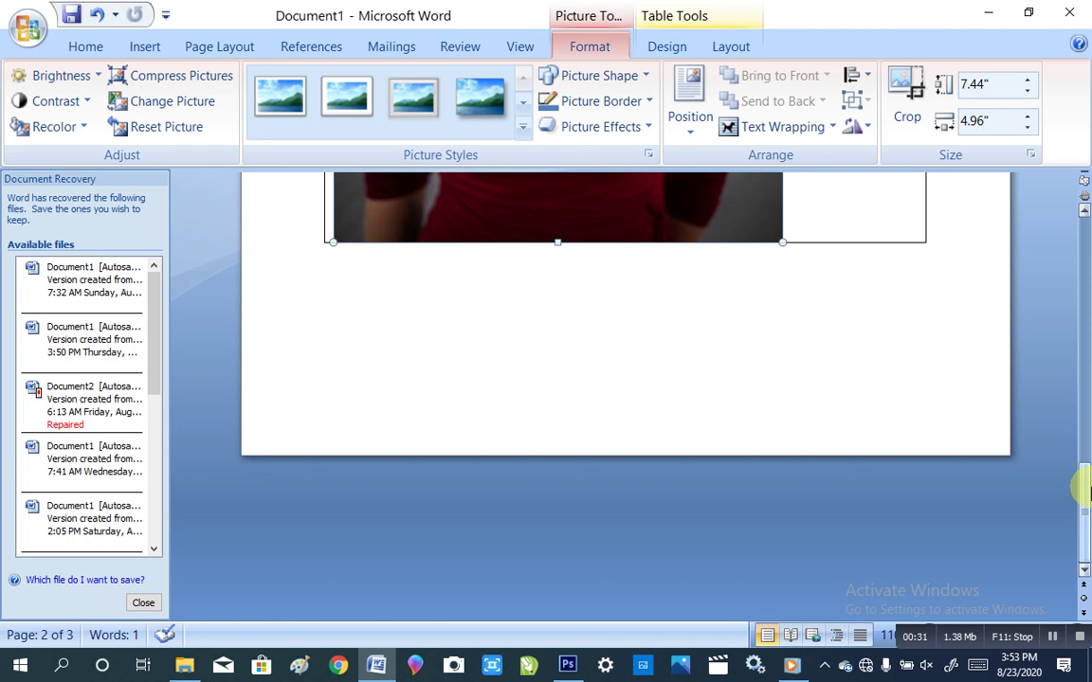
{"action": "left_click_drag", "start_coordinate": [1086, 493], "coordinate": [1083, 307]}
{"action": "scroll", "coordinate": [753, 414], "scroll_direction": "down", "scroll_amount": 5}
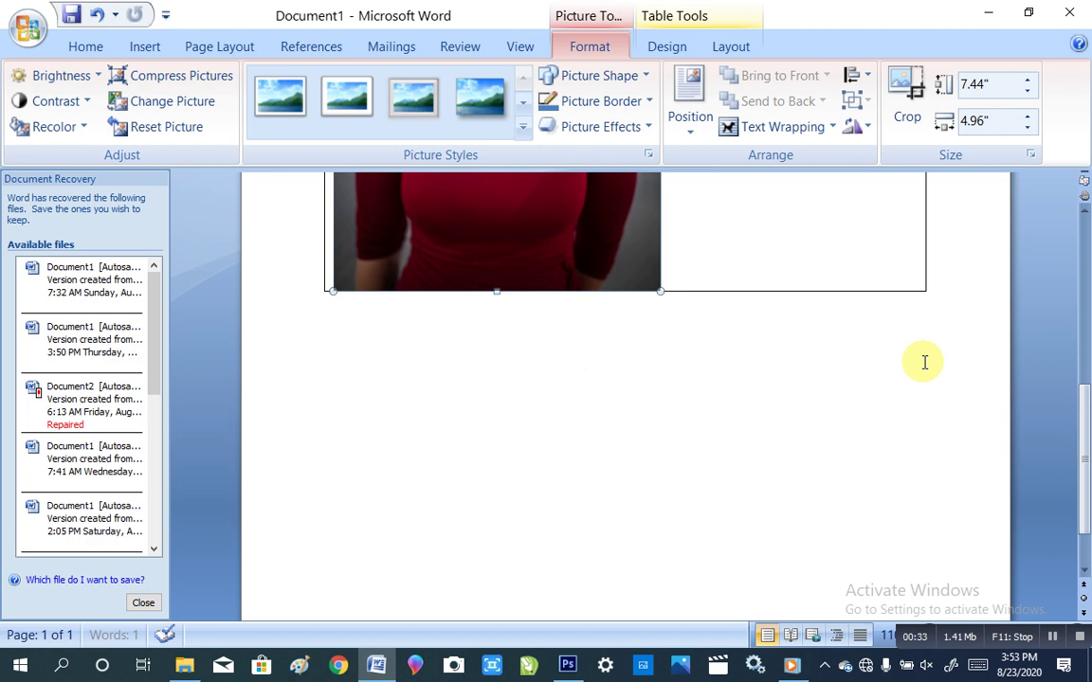
{"action": "left_click_drag", "start_coordinate": [1085, 455], "coordinate": [1084, 312]}
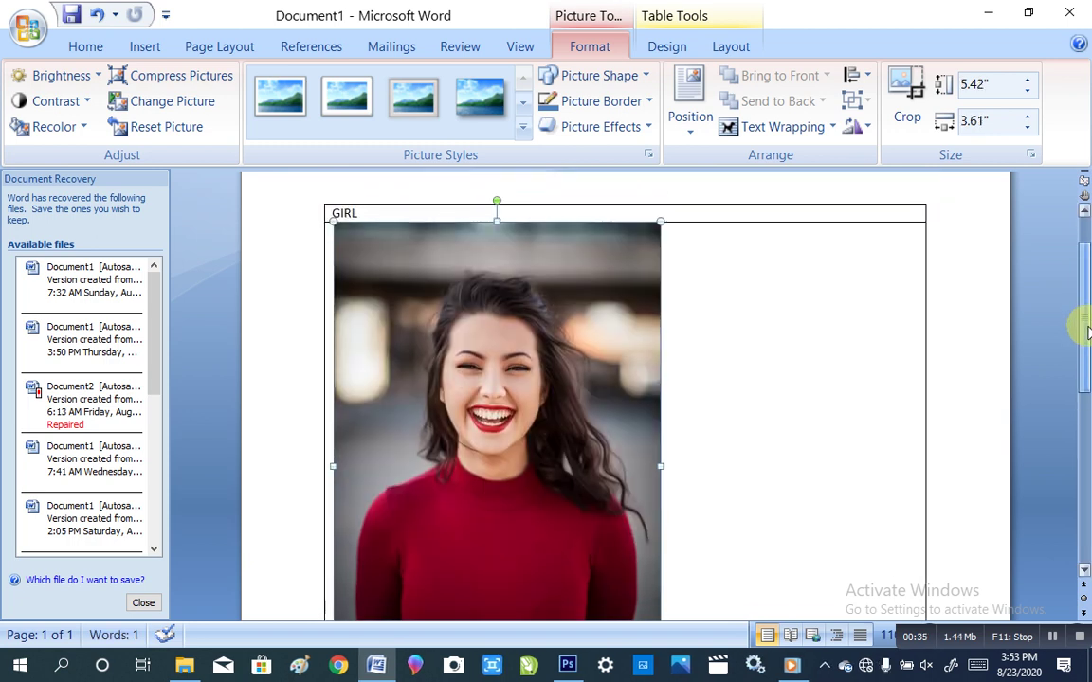
{"action": "left_click_drag", "start_coordinate": [1083, 346], "coordinate": [1082, 382]}
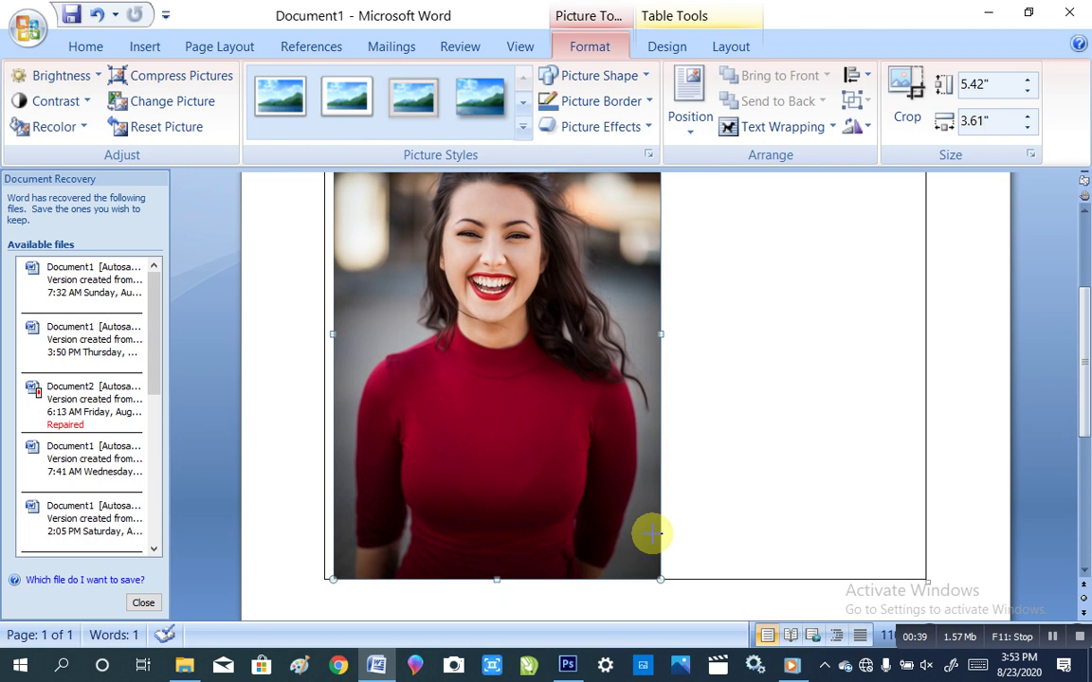
{"action": "left_click_drag", "start_coordinate": [652, 535], "coordinate": [633, 536]}
{"action": "mouse_move", "coordinate": [1085, 396]}
{"action": "left_mouse_down"}
{"action": "mouse_move", "coordinate": [1085, 359]}
{"action": "mouse_move", "coordinate": [1085, 498]}
{"action": "left_mouse_up"}
{"action": "left_click", "coordinate": [954, 415]}
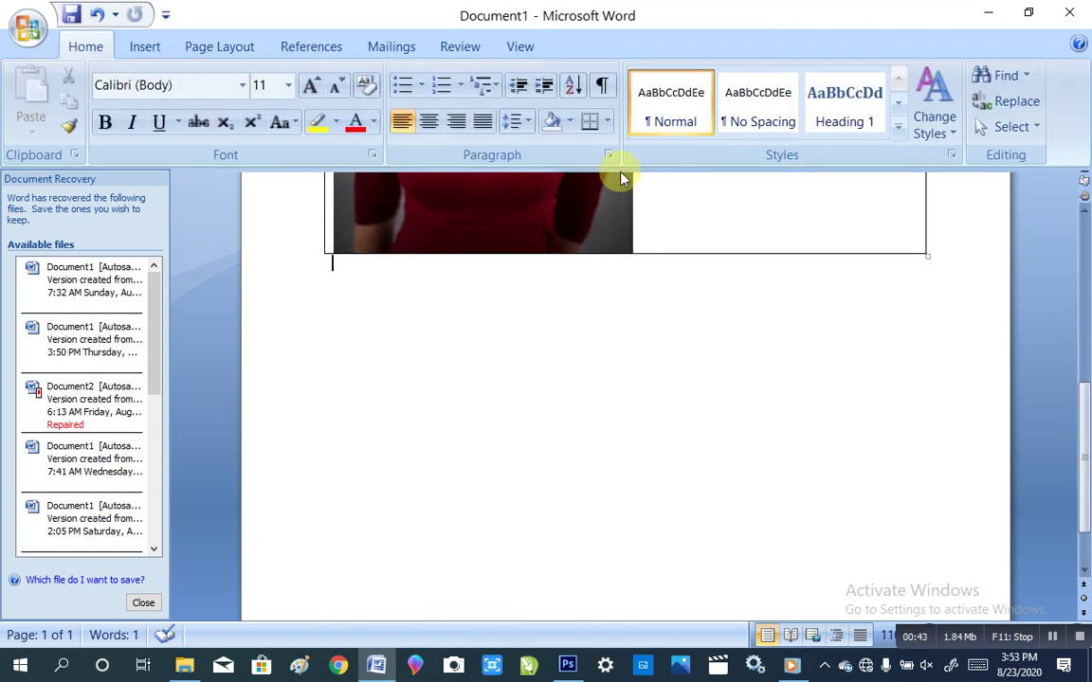
- Open the Insert Table dialog from the Table dropdown below the girl's photo
{"action": "left_click", "coordinate": [145, 45]}
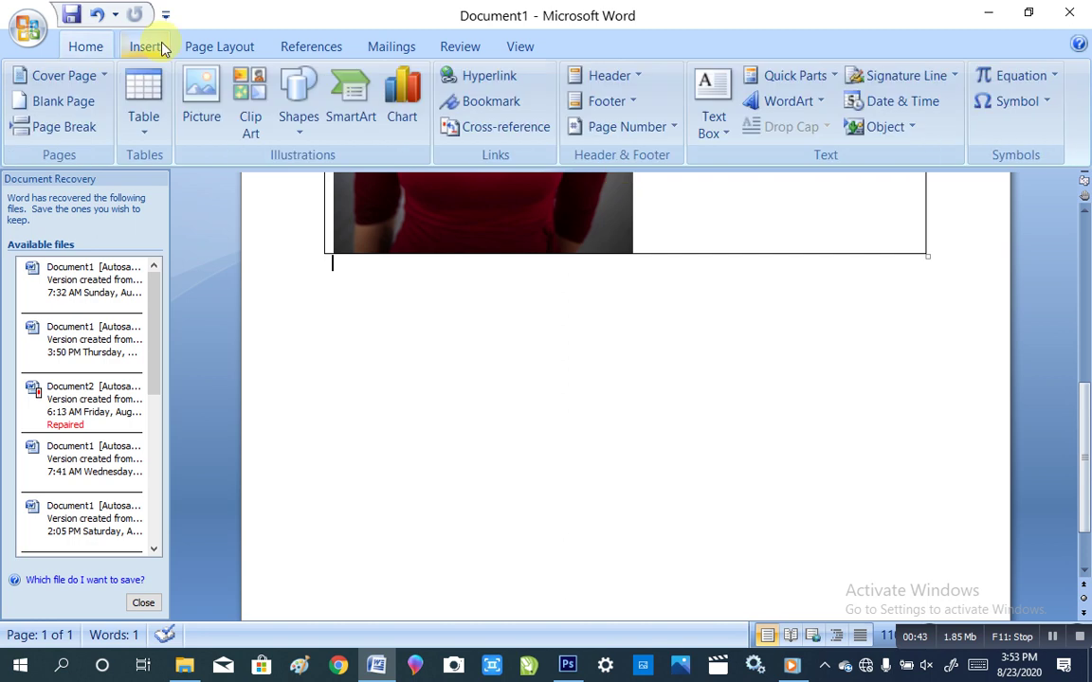
{"action": "left_click", "coordinate": [151, 129]}
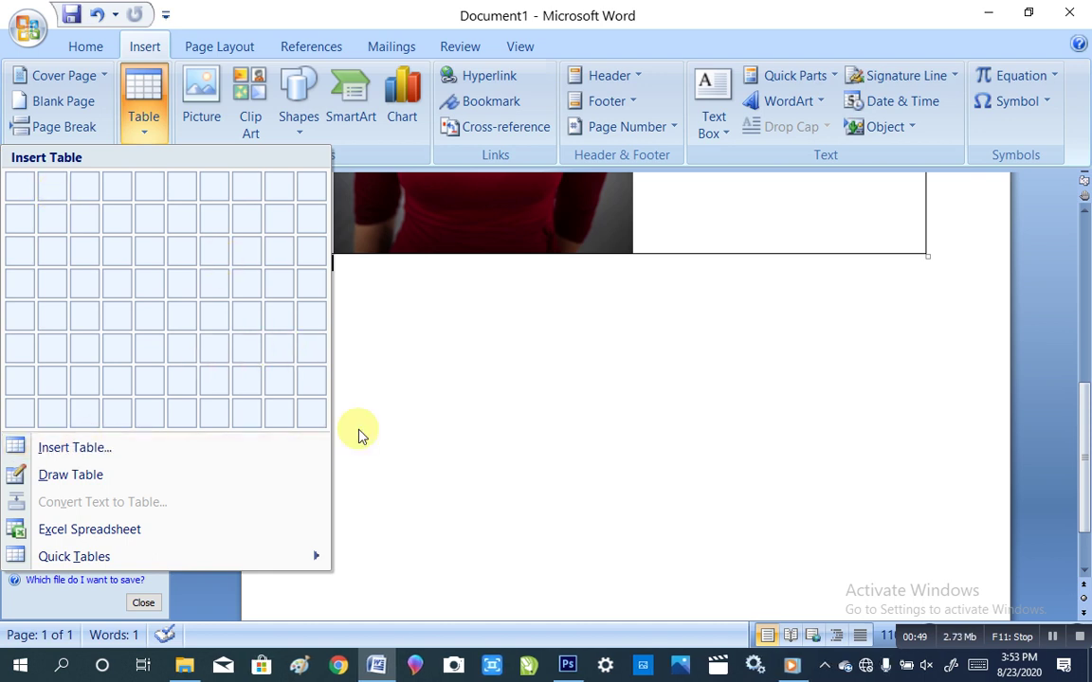
{"action": "left_click", "coordinate": [360, 436]}
{"action": "left_click", "coordinate": [150, 106]}
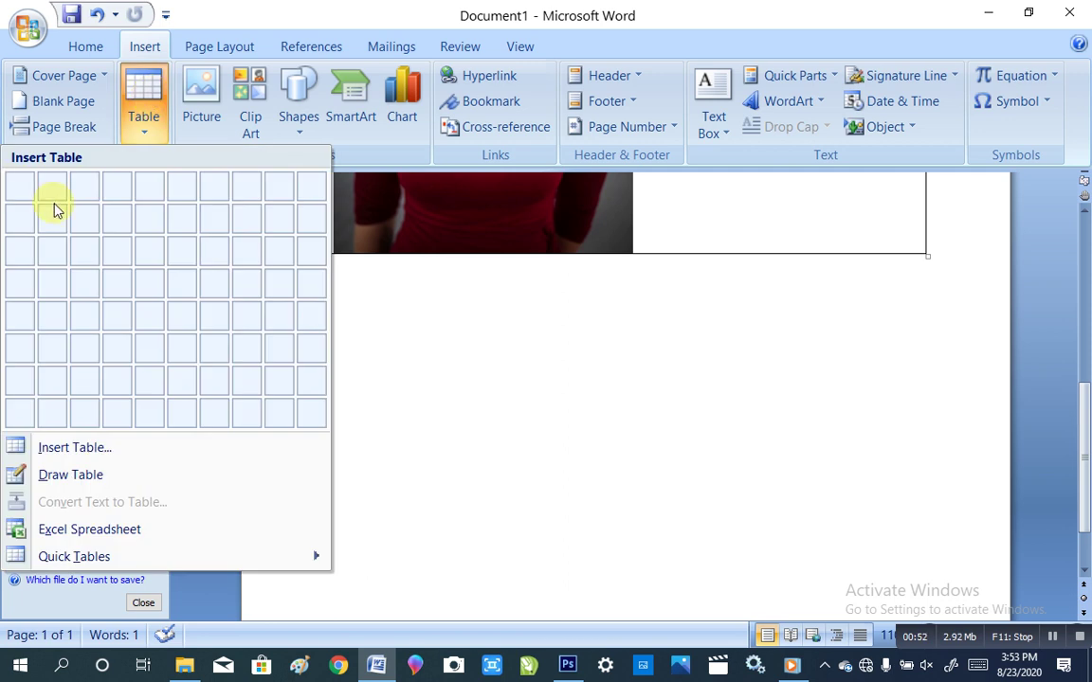
{"action": "left_click", "coordinate": [131, 449]}
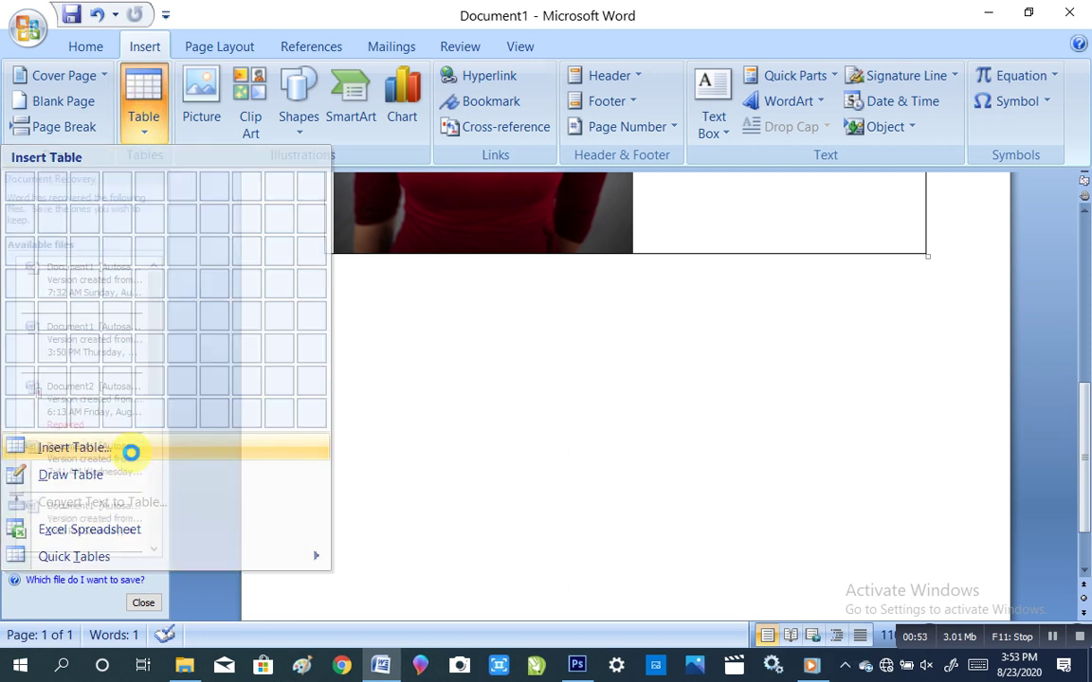
{"action": "left_click", "coordinate": [632, 211]}
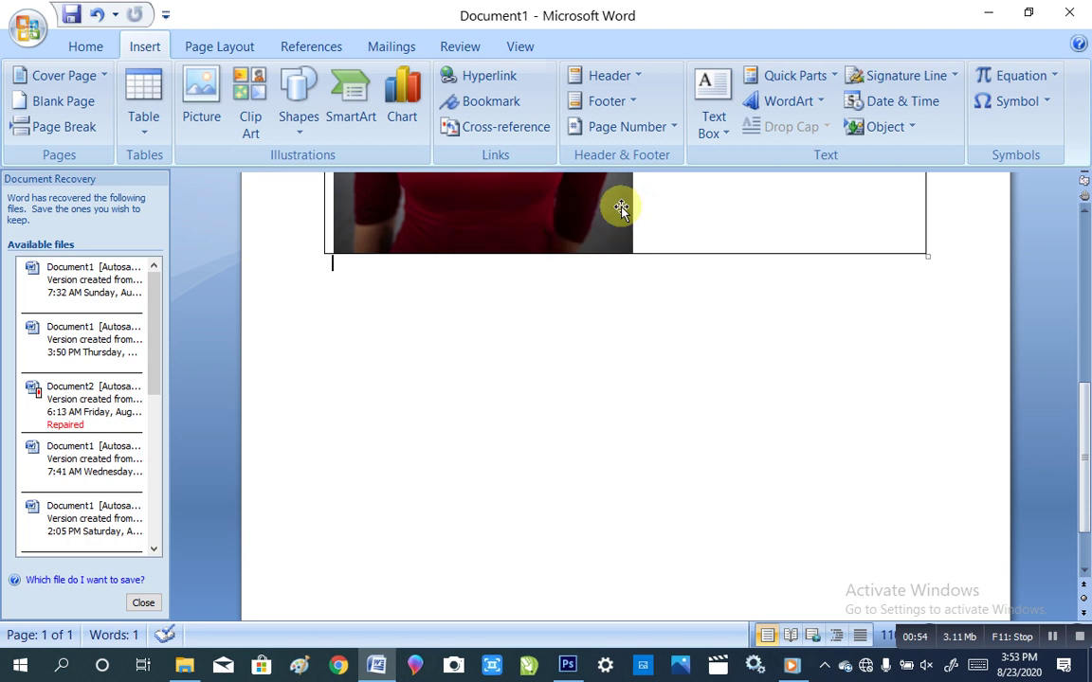
{"action": "left_click", "coordinate": [144, 121]}
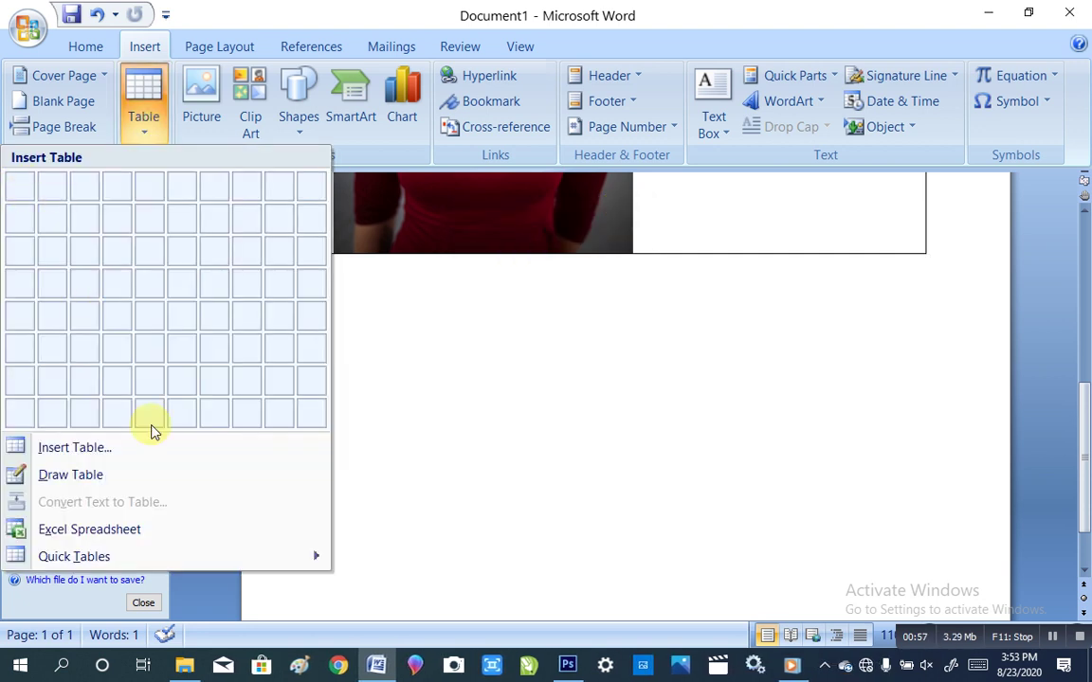
{"action": "left_click", "coordinate": [161, 473]}
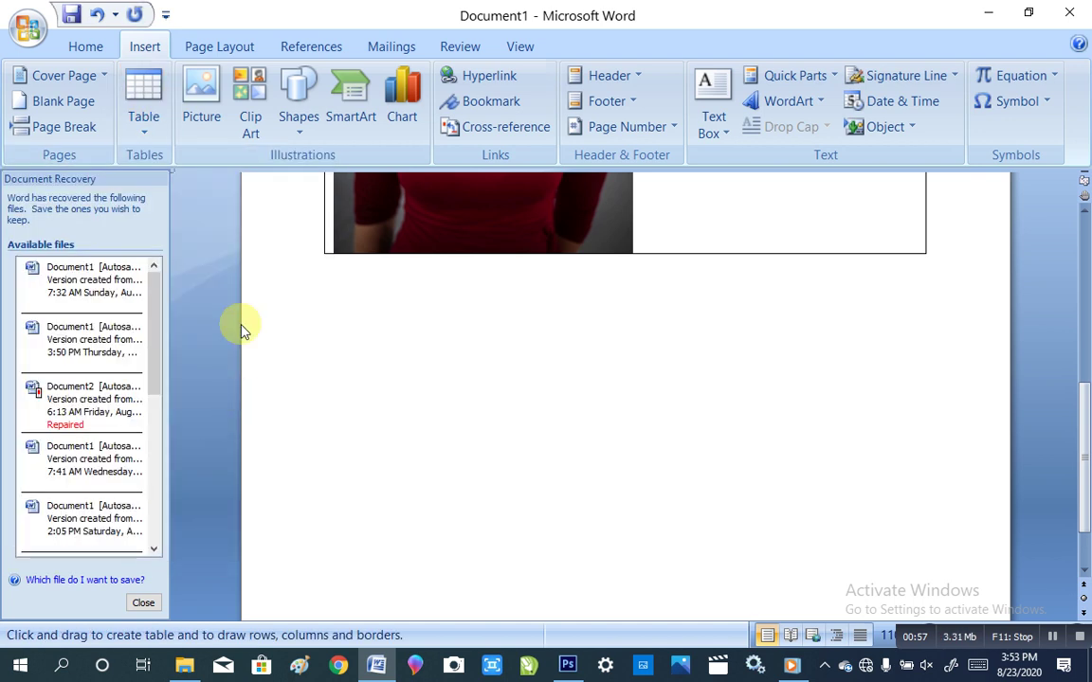
{"action": "left_click", "coordinate": [144, 122]}
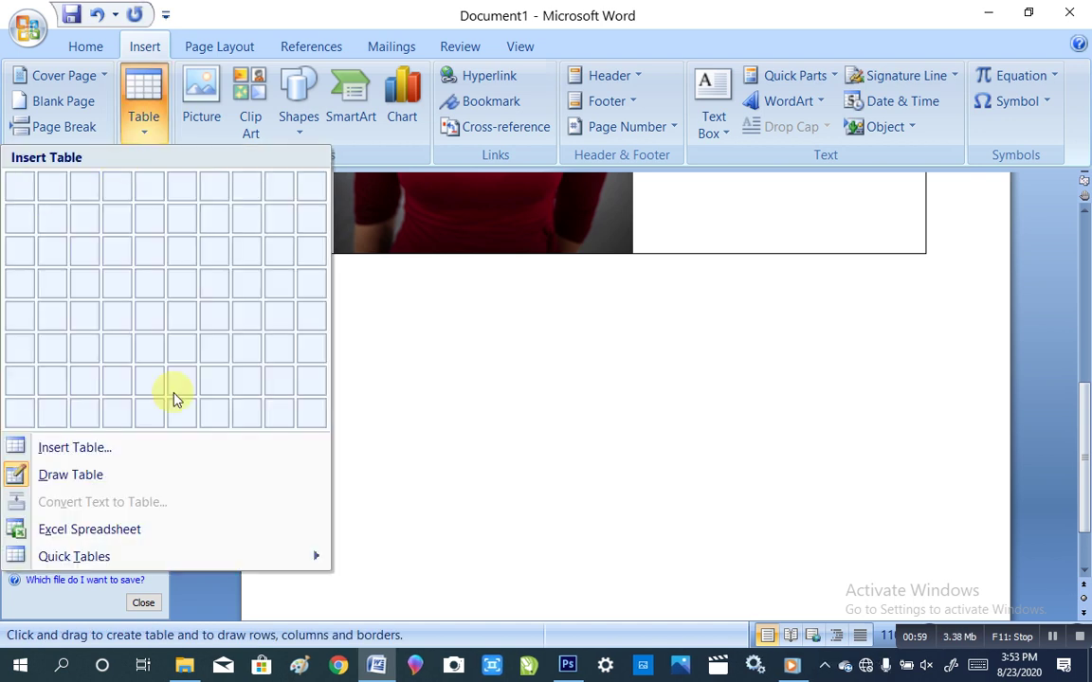
{"action": "left_click", "coordinate": [183, 446]}
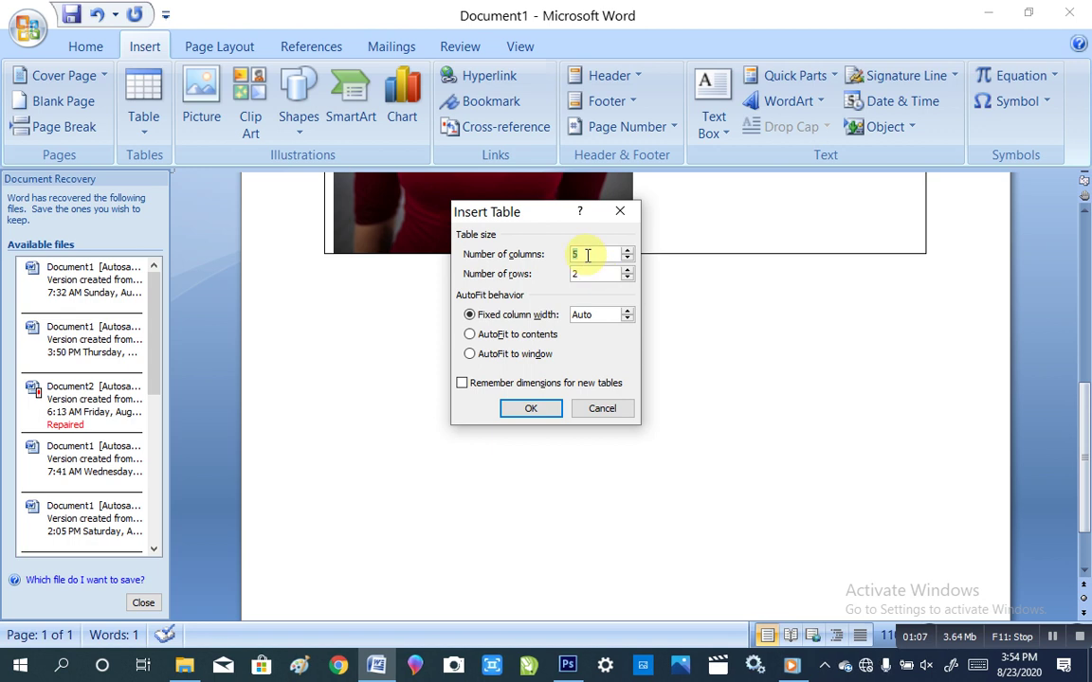
- Insert a 2-column, 2-row table below the photo and go to its top-left cell
{"action": "type", "text": "2"}
{"action": "left_click", "coordinate": [530, 408]}
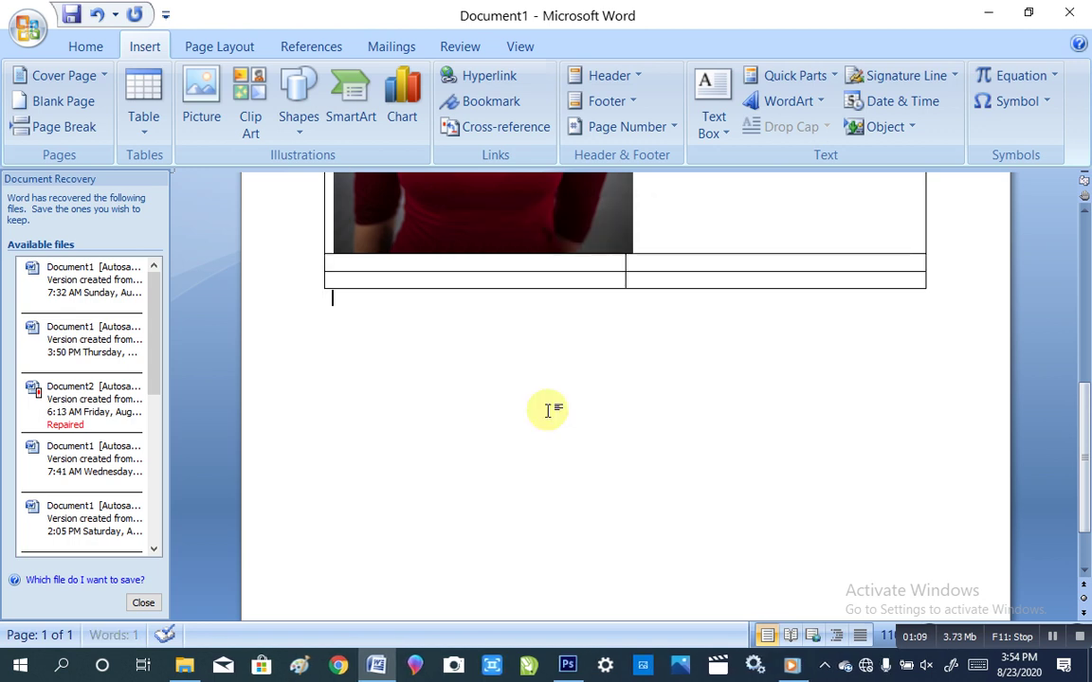
{"action": "left_click", "coordinate": [541, 263]}
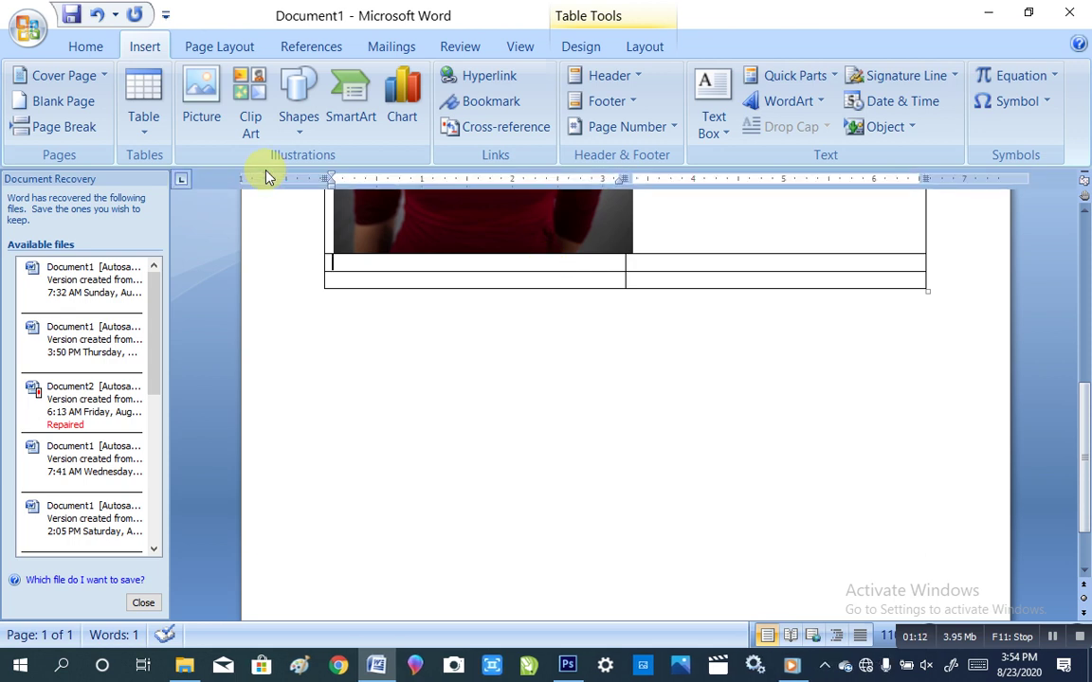
- Label the top row HOUSE on the left and CAR on the right
{"action": "type", "text": "H"}
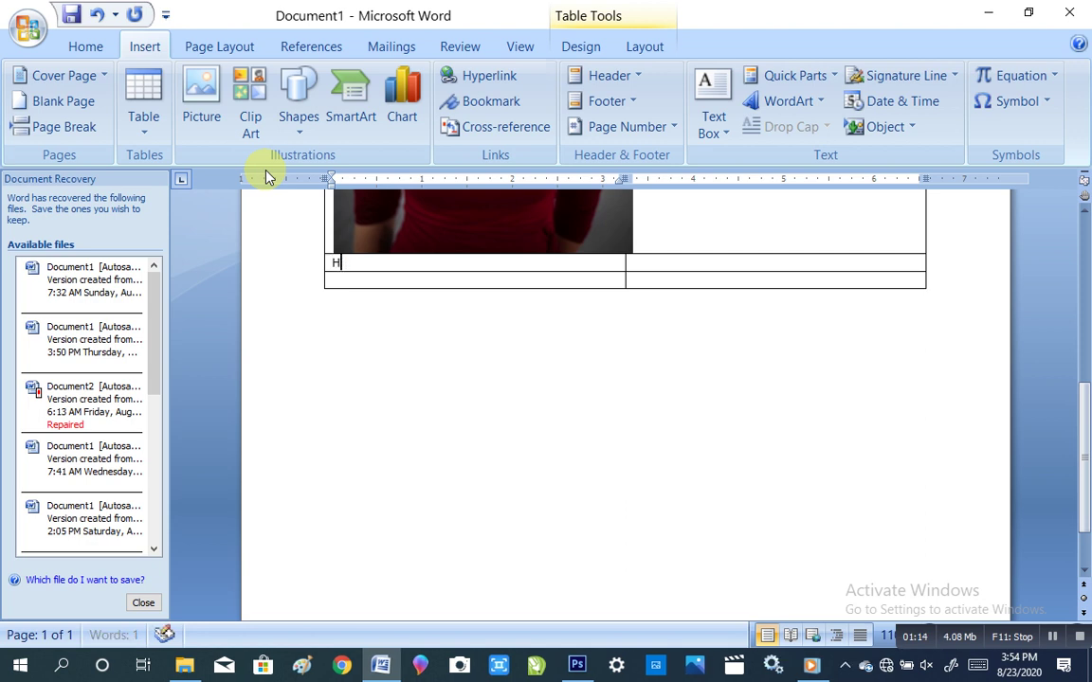
{"action": "type", "text": "OUA"}
{"action": "key", "text": "BackSpace"}
{"action": "type", "text": "SE"}
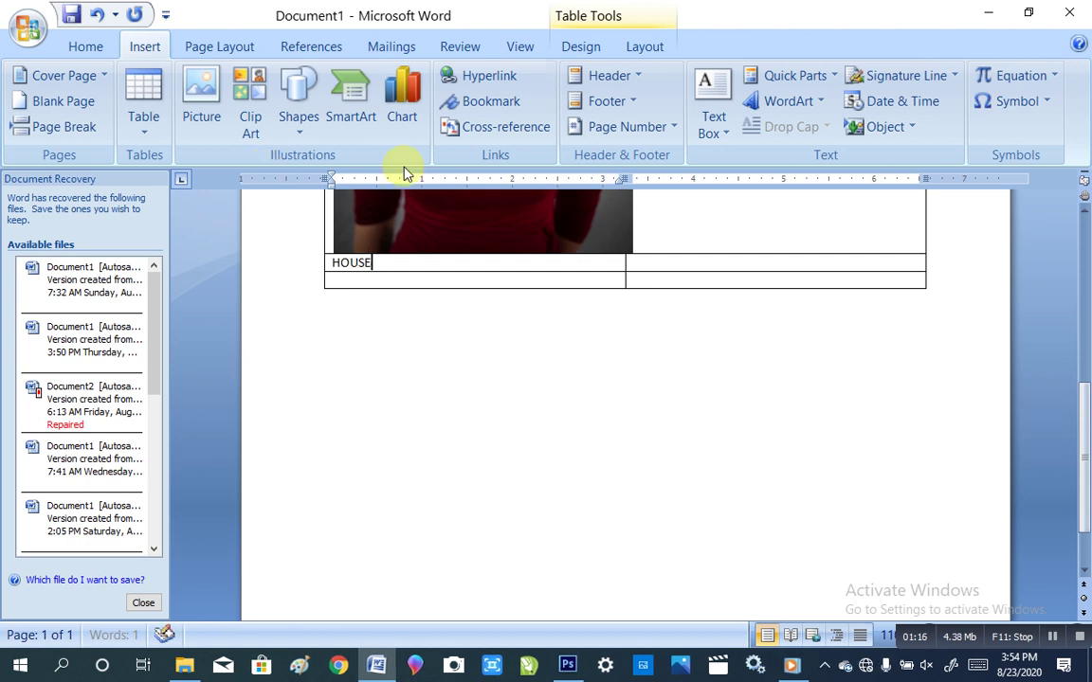
{"action": "mouse_move", "coordinate": [689, 253]}
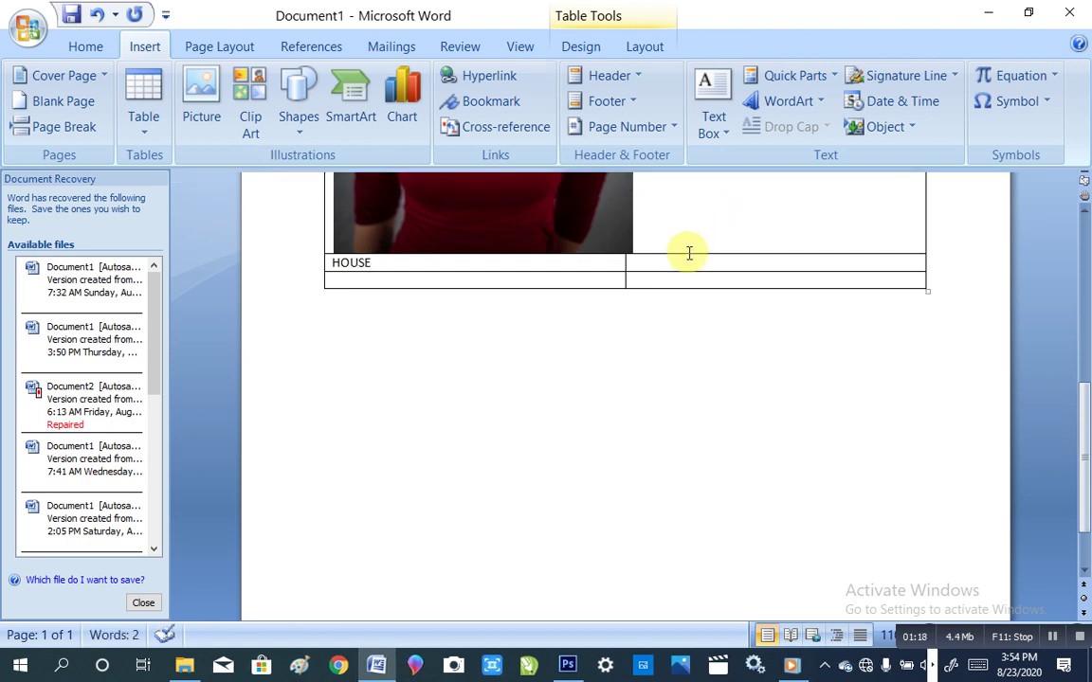
{"action": "left_click", "coordinate": [685, 261]}
{"action": "type", "text": "C"}
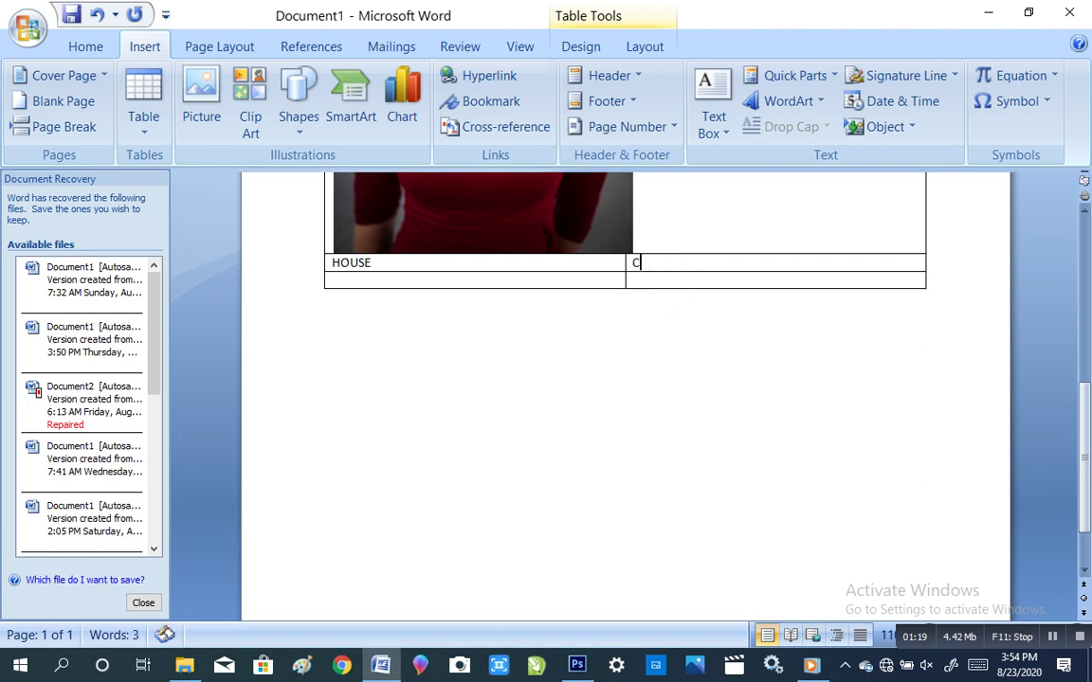
{"action": "type", "text": "AR"}
{"action": "left_click", "coordinate": [595, 280]}
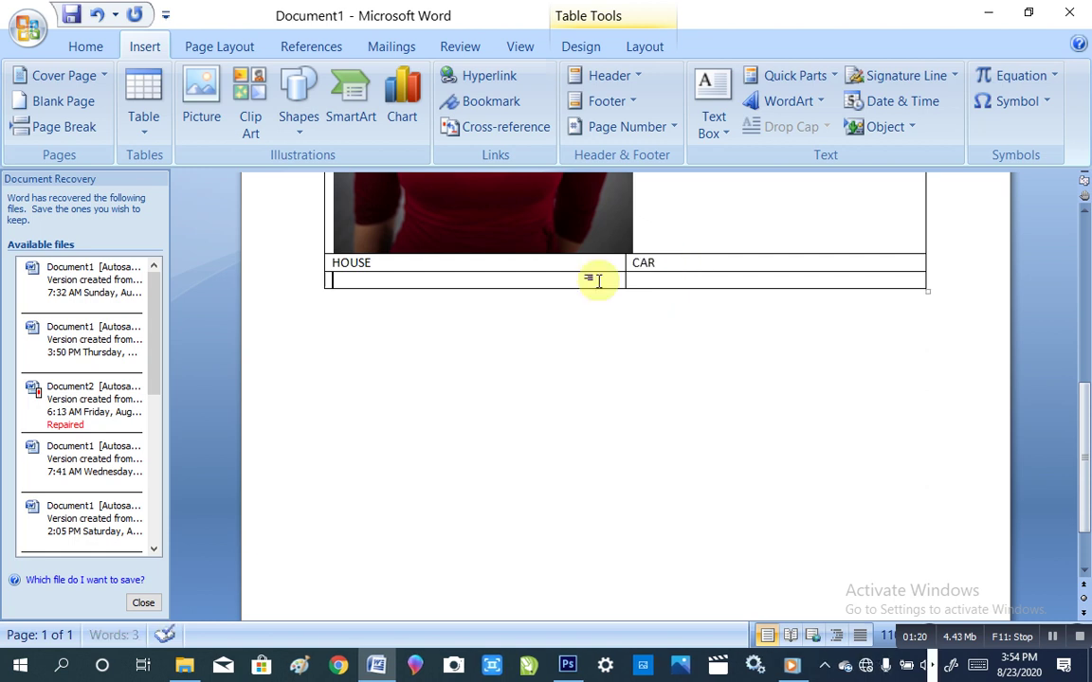
- Insert the tent picture into the cell below HOUSE
{"action": "left_click", "coordinate": [196, 117]}
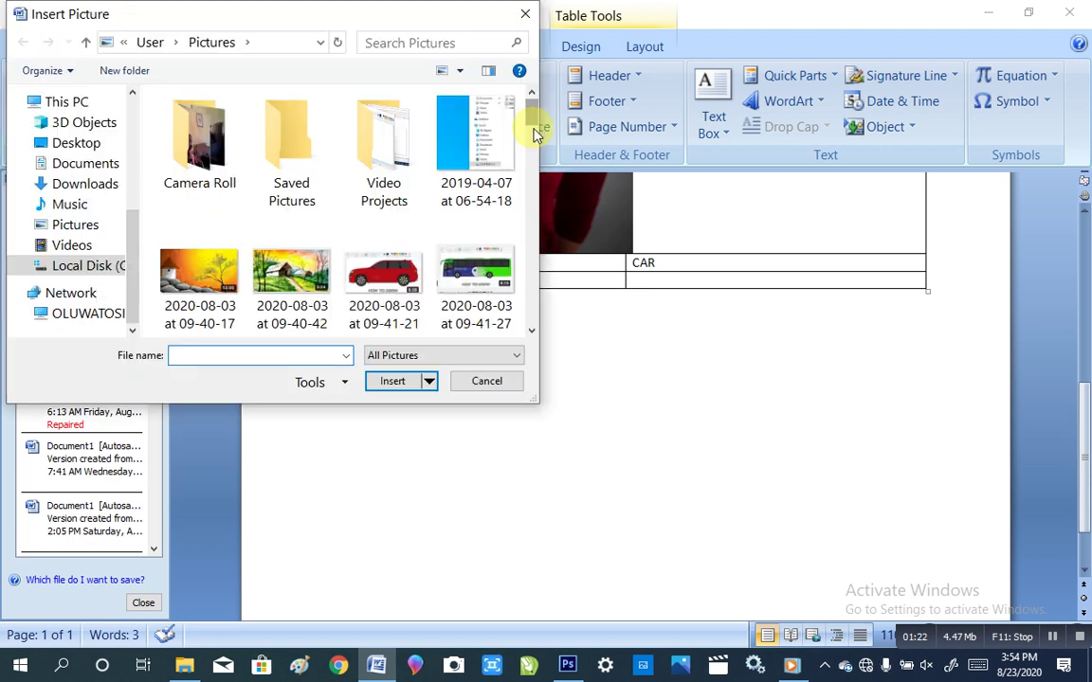
{"action": "left_click_drag", "start_coordinate": [532, 127], "coordinate": [534, 163]}
{"action": "left_click", "coordinate": [292, 143]}
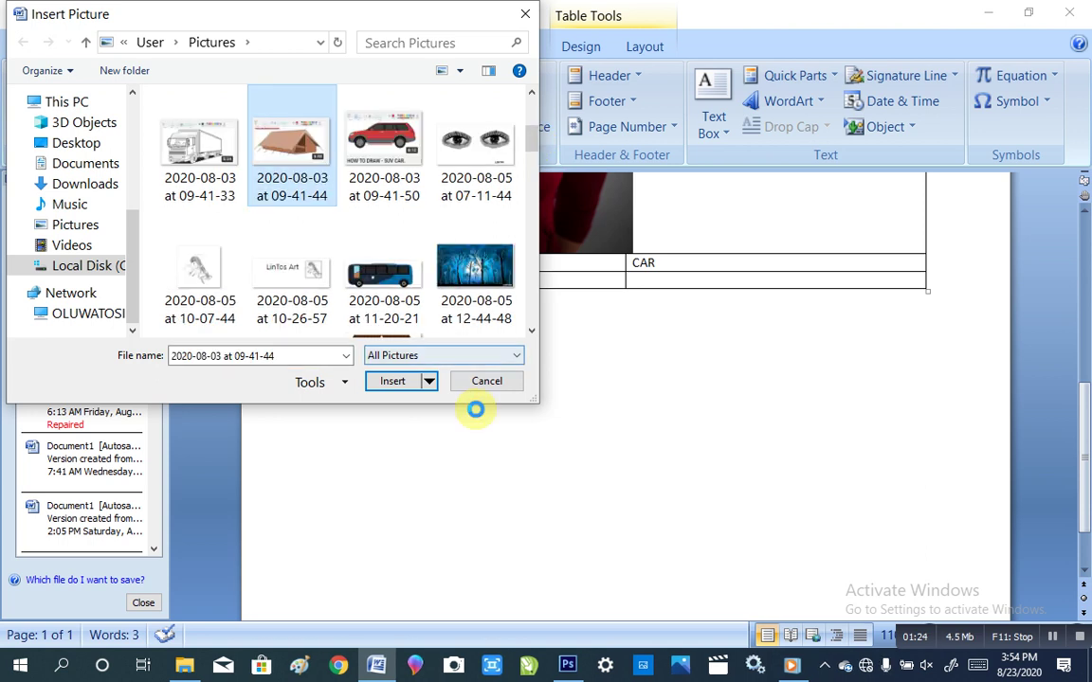
{"action": "left_click", "coordinate": [429, 383]}
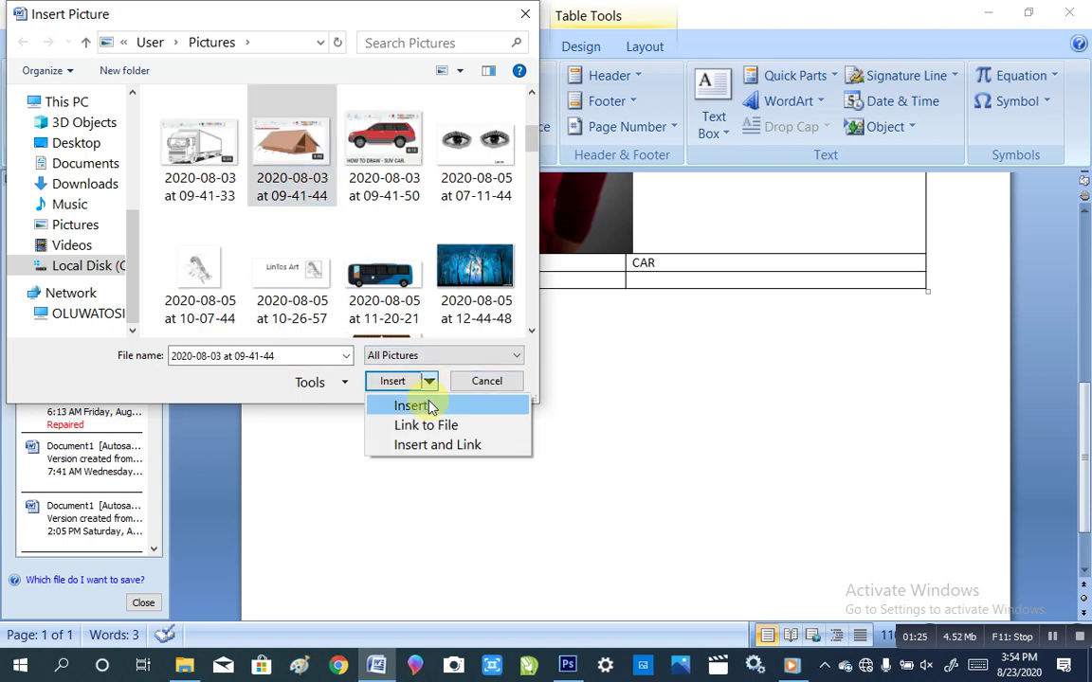
{"action": "left_click", "coordinate": [429, 407]}
- Insert the red car picture into the cell below CAR
{"action": "left_click", "coordinate": [673, 285]}
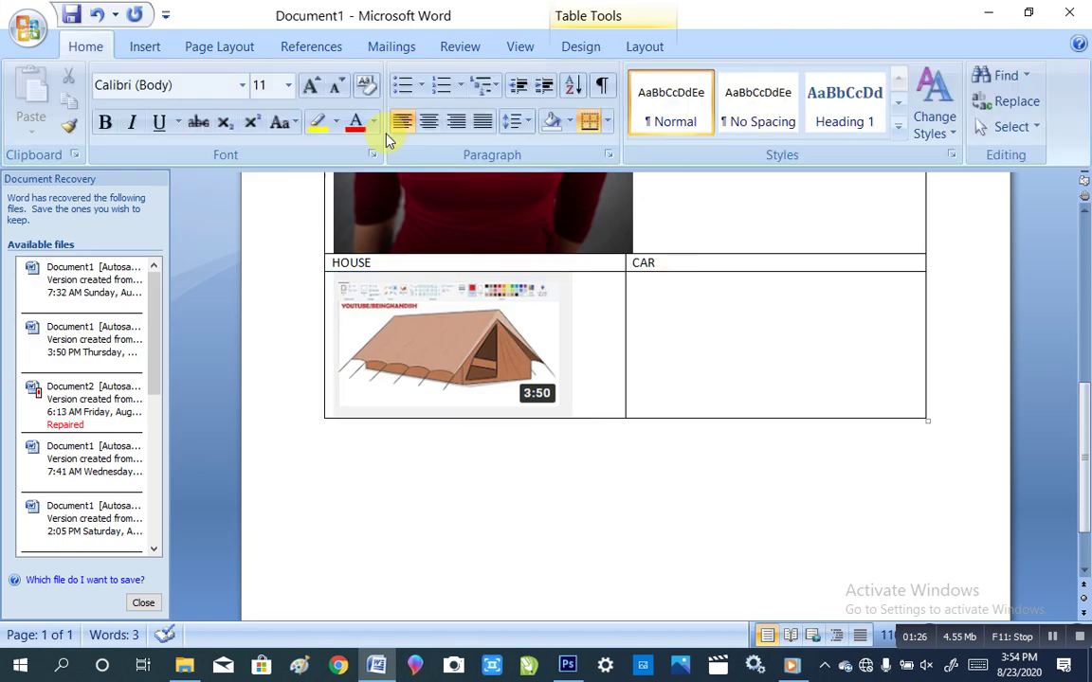
{"action": "left_click", "coordinate": [145, 46]}
{"action": "left_click", "coordinate": [157, 99]}
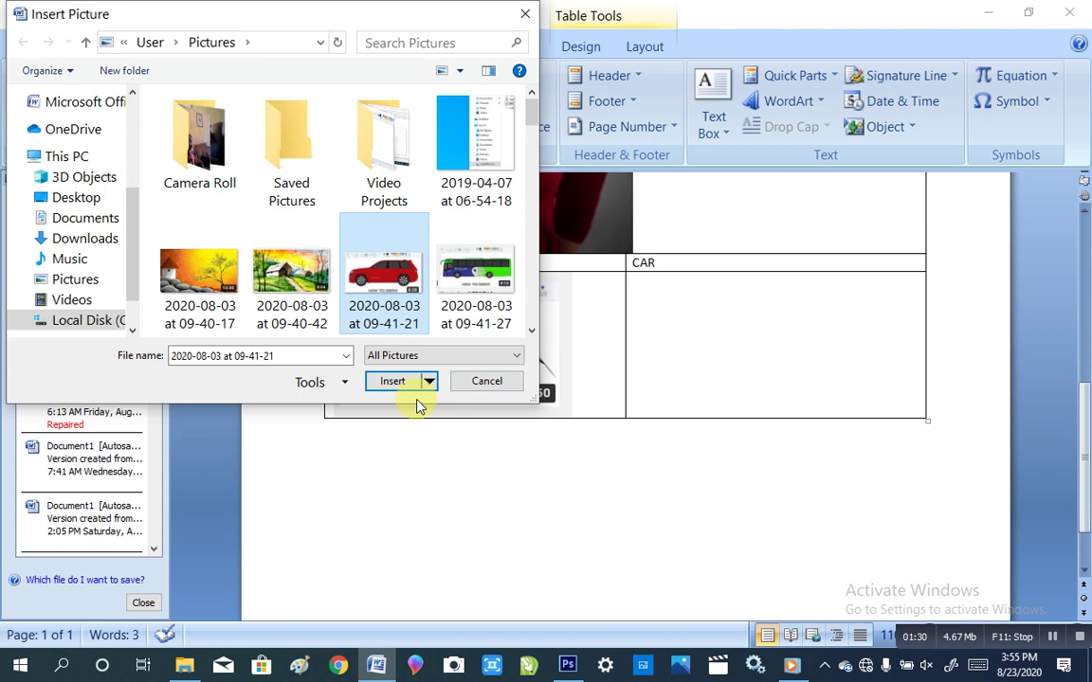
{"action": "left_click", "coordinate": [393, 381]}
{"action": "scroll", "coordinate": [1066, 282], "scroll_direction": "up", "scroll_amount": 5}
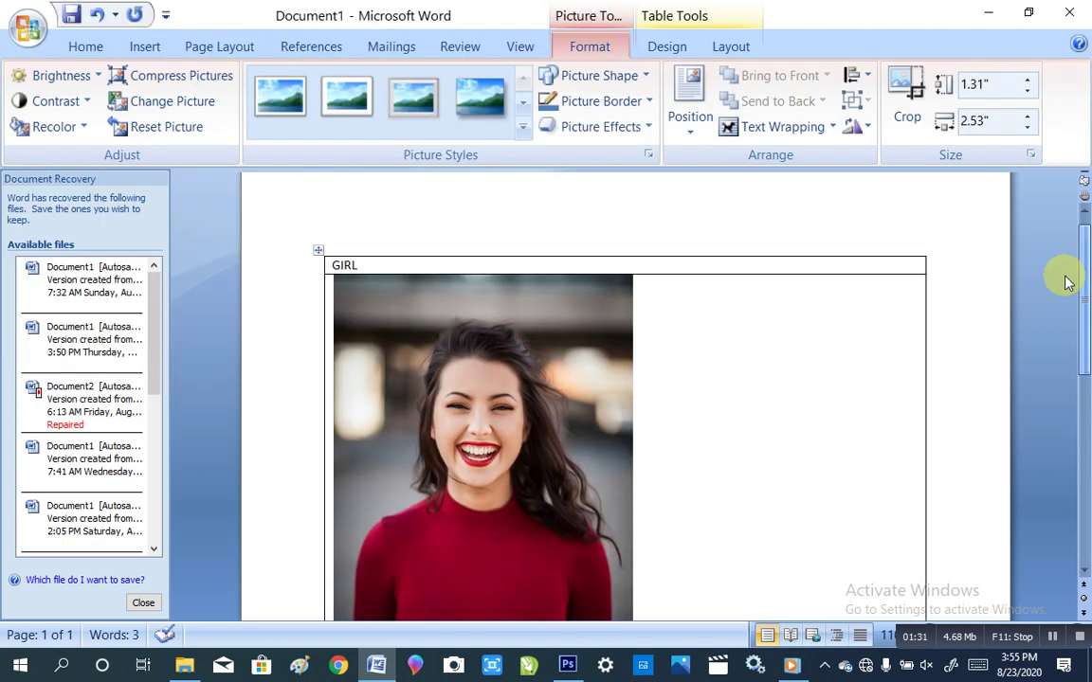